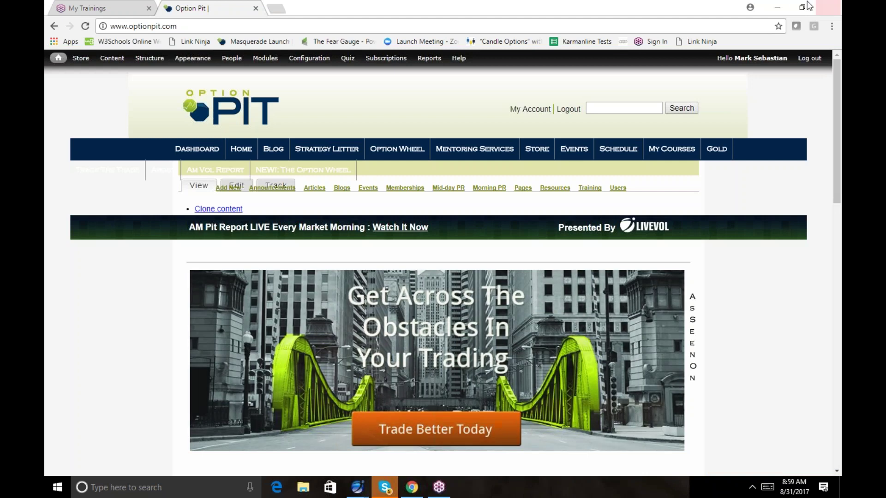
Switch from the browser to LiveVol X, bring up the watchlist's index symbols and close the empty risk chart window
{"action": "left_click", "coordinate": [777, 8]}
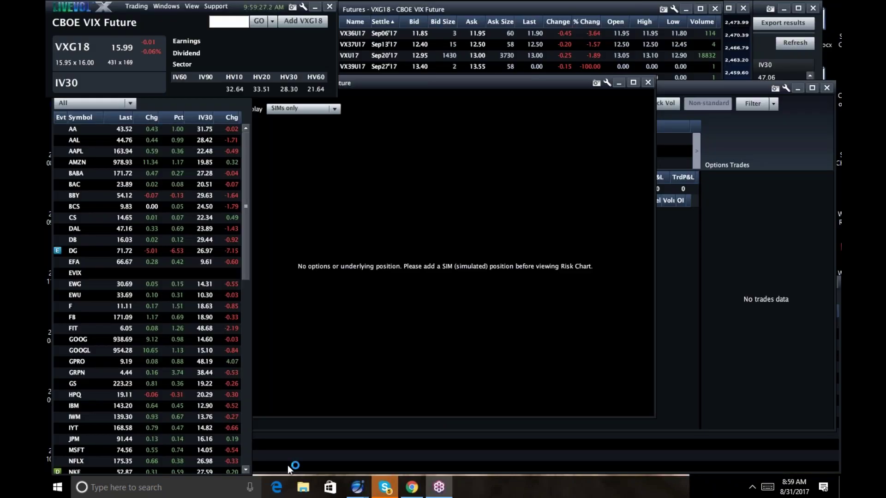
{"action": "left_click", "coordinate": [245, 449]}
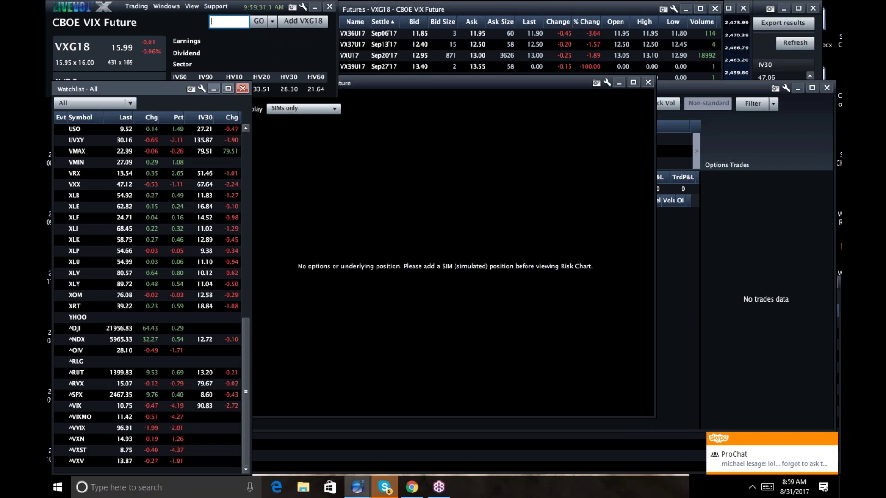
{"action": "left_click", "coordinate": [648, 83]}
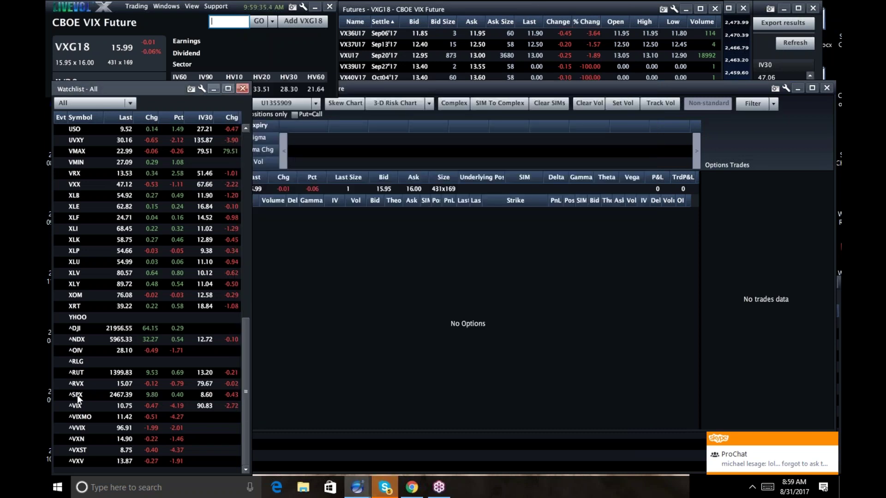
Load ^SPX from the watchlist and view its underlying price chart over the 3-month range, closing the chart when done
{"action": "left_click", "coordinate": [76, 394]}
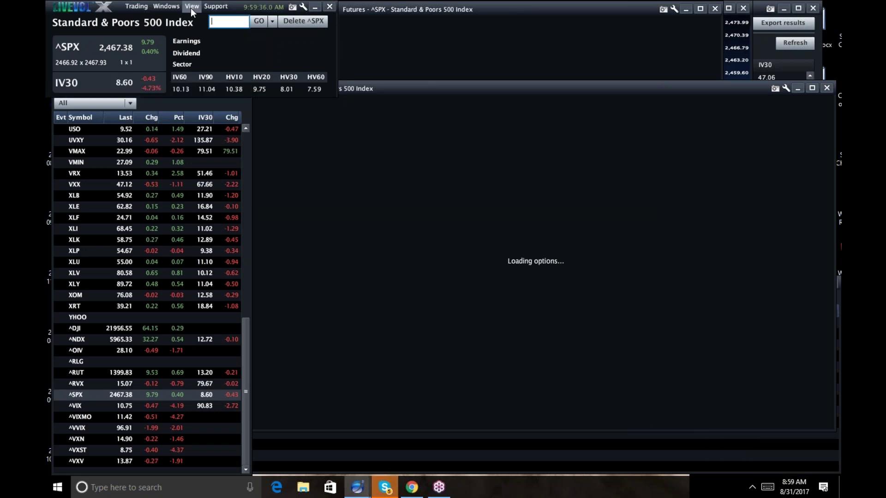
{"action": "left_click", "coordinate": [191, 6]}
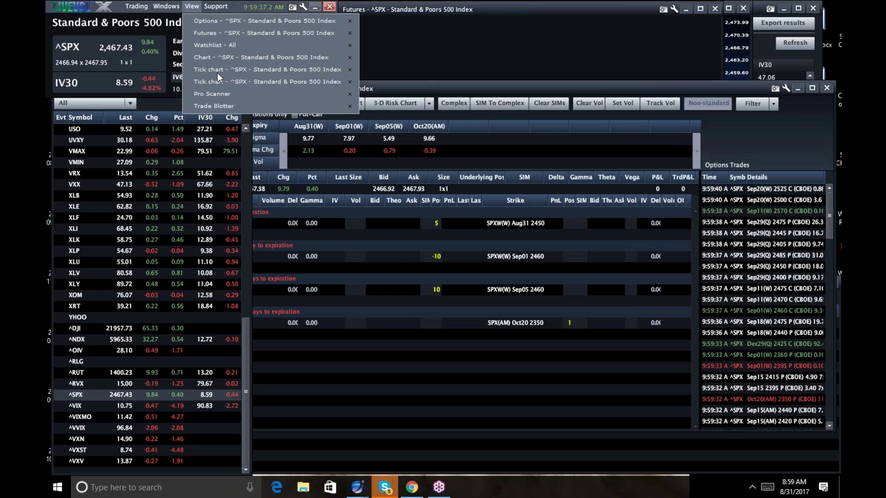
{"action": "left_click", "coordinate": [211, 57]}
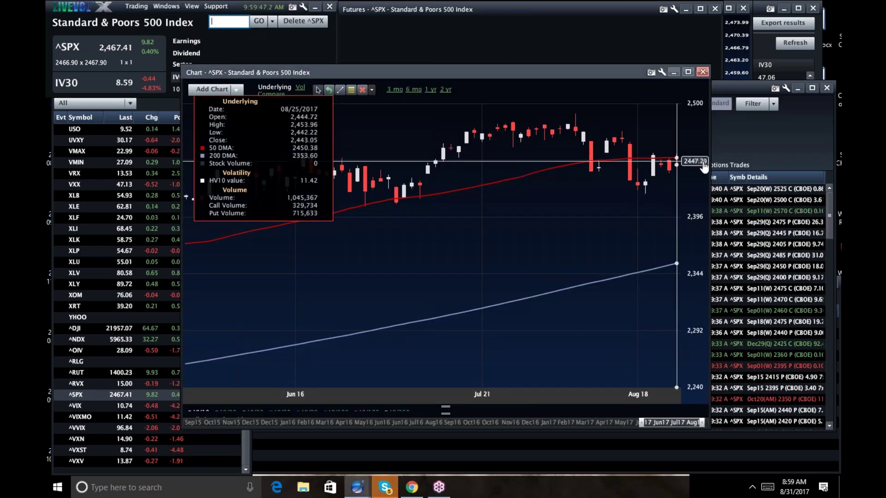
{"action": "left_click", "coordinate": [395, 89]}
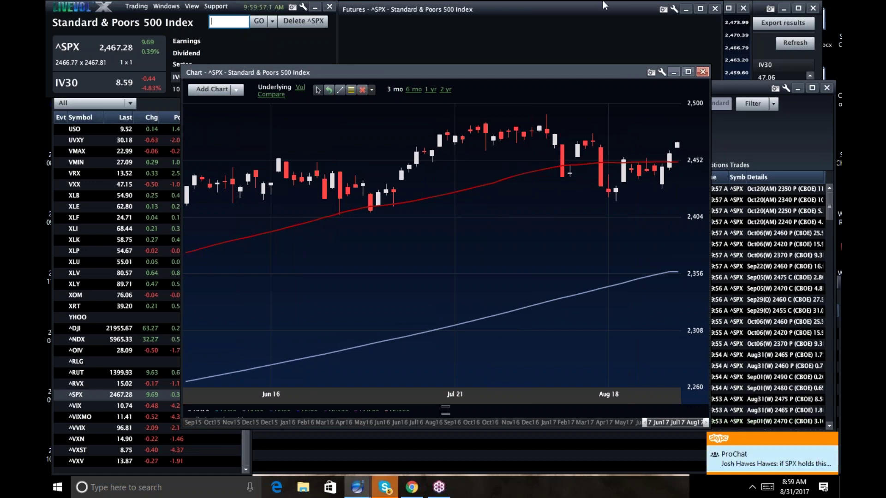
{"action": "left_click", "coordinate": [702, 71]}
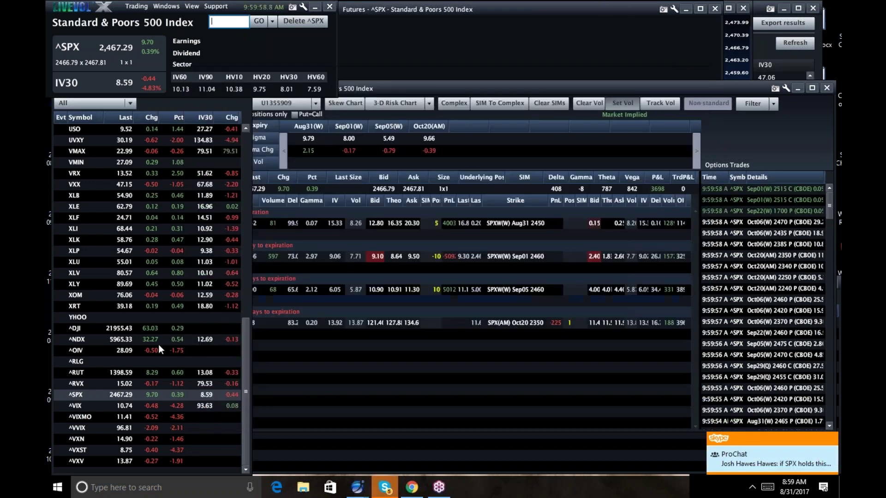
Load ^VIX from the watchlist and sort its futures by settlement date, nearest first
{"action": "left_click", "coordinate": [75, 414]}
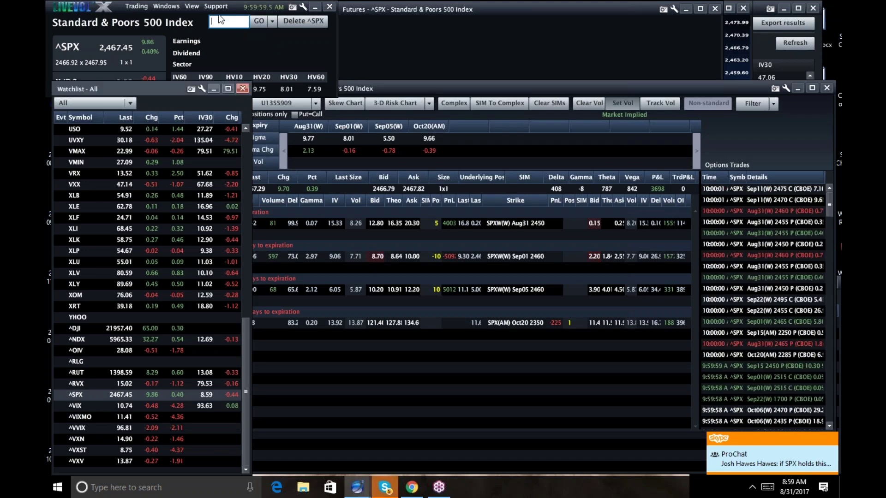
{"action": "key", "text": "Down"}
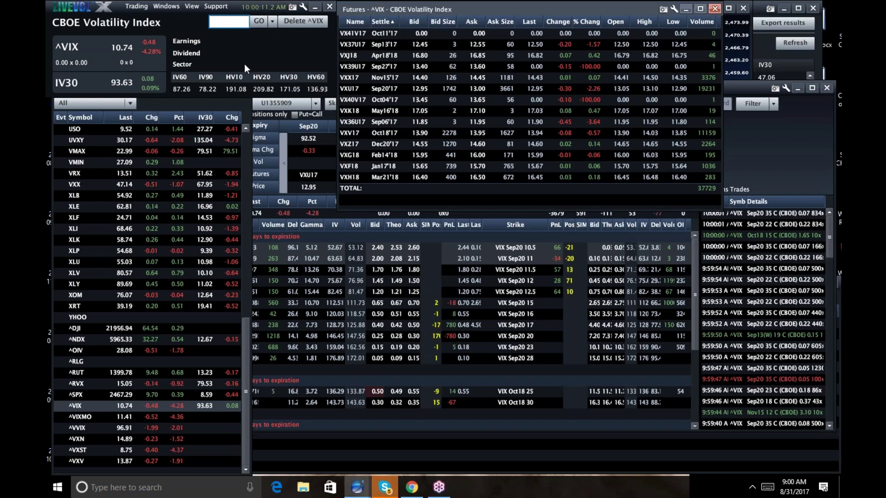
{"action": "left_click", "coordinate": [382, 23]}
{"action": "left_click", "coordinate": [382, 23]}
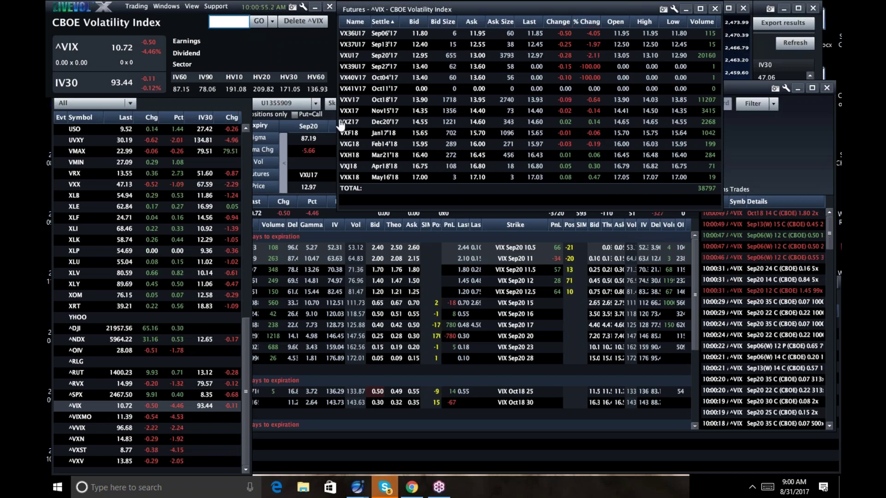
Look up the symbol UVXY to view its volatility figures and option positions
{"action": "left_click", "coordinate": [764, 160]}
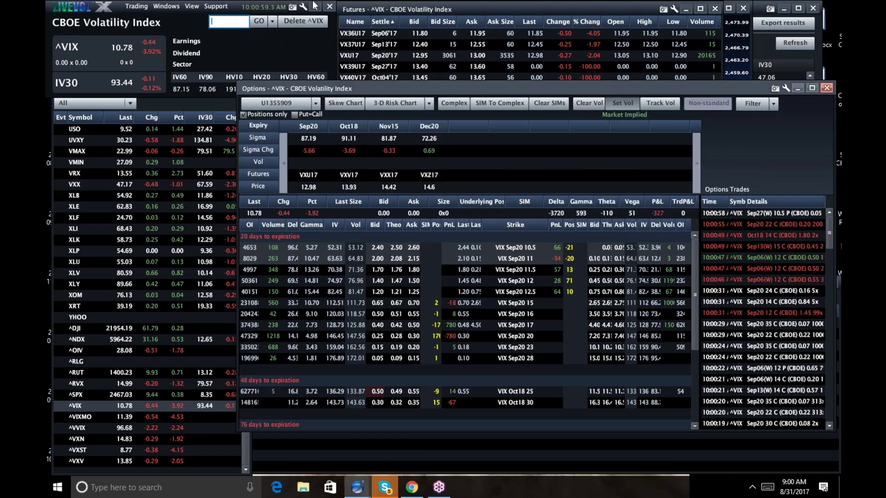
{"action": "left_click", "coordinate": [242, 23]}
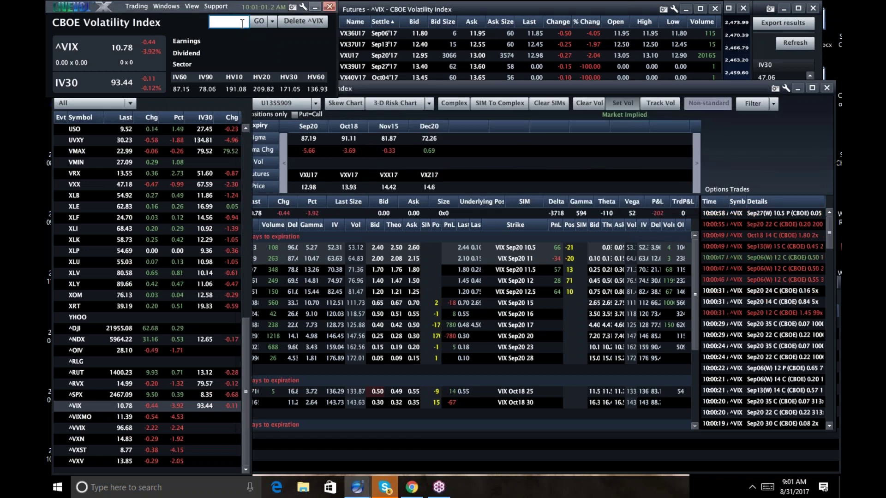
{"action": "type", "text": "uvxy"}
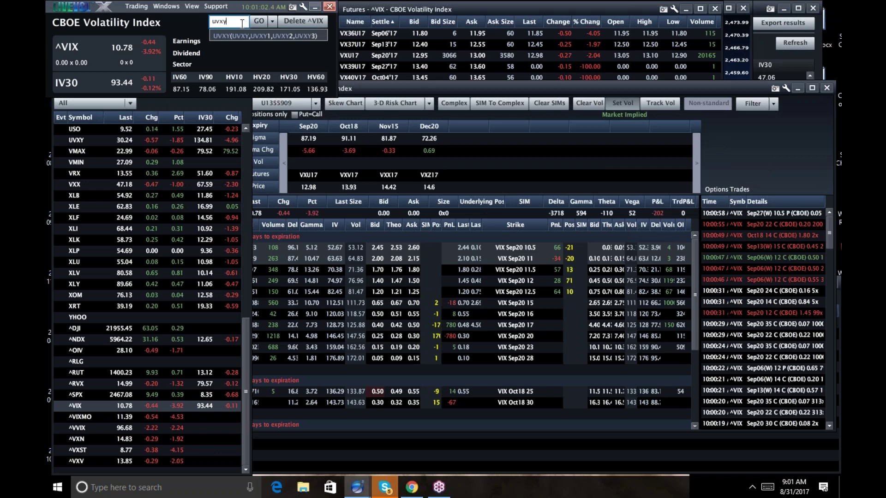
{"action": "key", "text": "Return"}
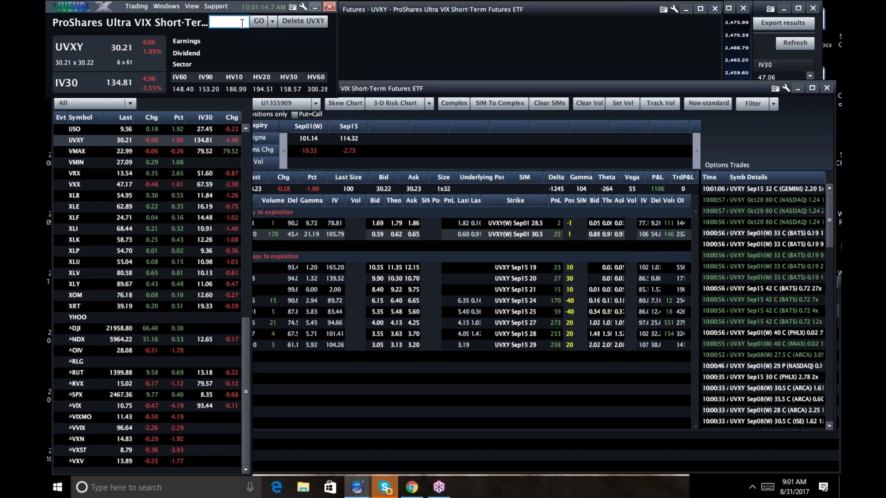
Look up the symbol VXX and show its full option chain instead of positions only
{"action": "type", "text": "VXX"}
{"action": "key", "text": "Return"}
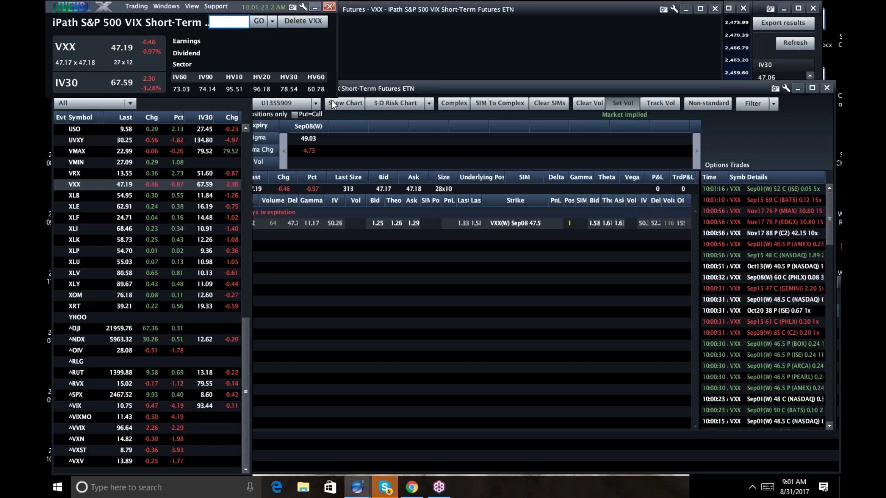
{"action": "left_click", "coordinate": [363, 90]}
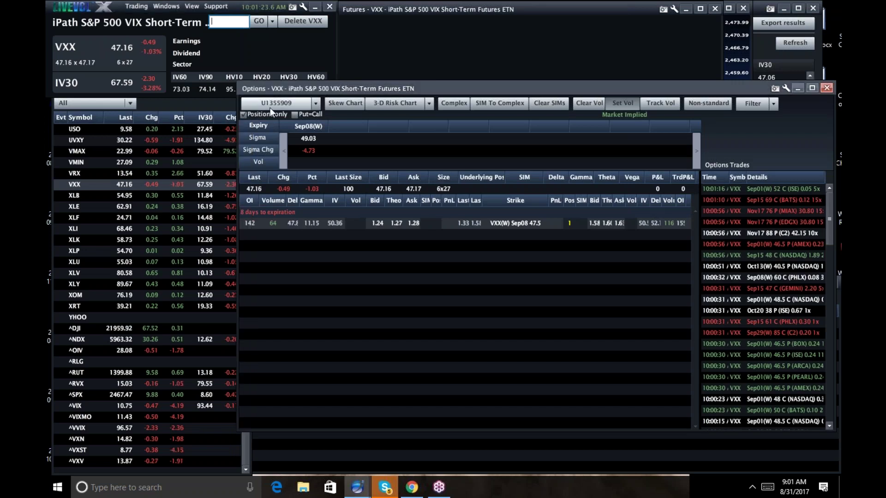
{"action": "left_click", "coordinate": [242, 115]}
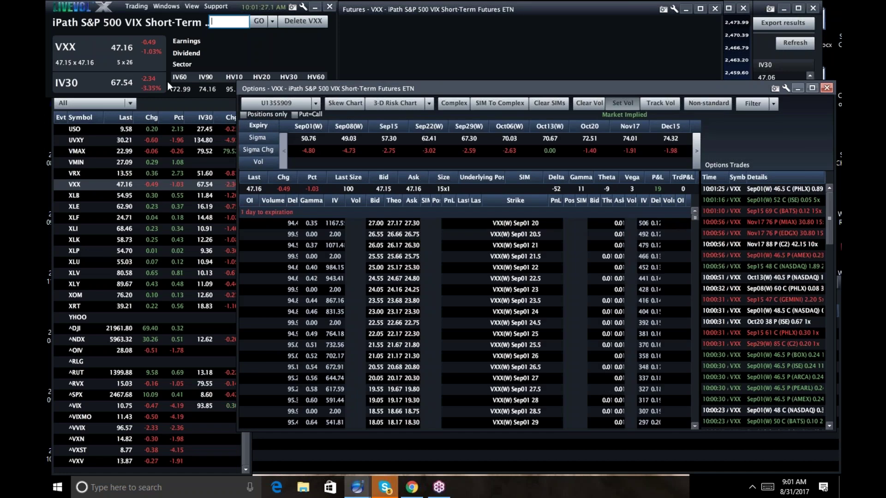
Review the watchlist's price and IV30 changes, from the stock symbols at its start to the volatility indices at its end
{"action": "left_click", "coordinate": [153, 106]}
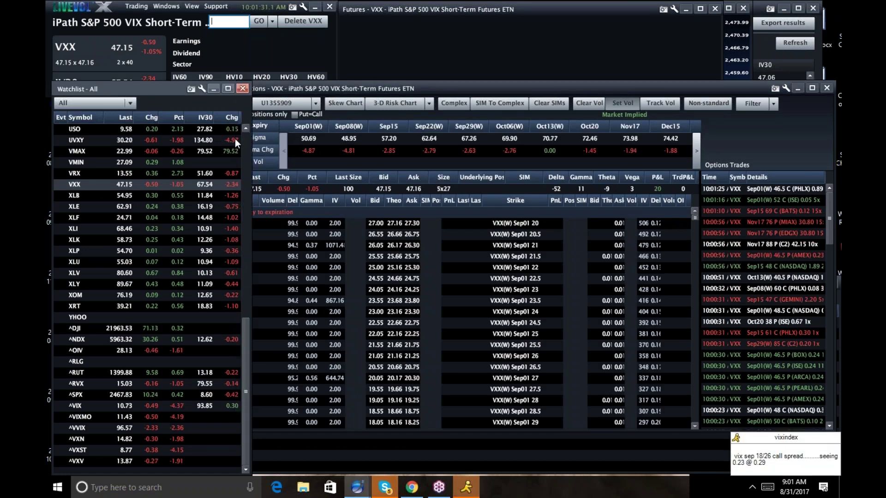
{"action": "left_click", "coordinate": [246, 138]}
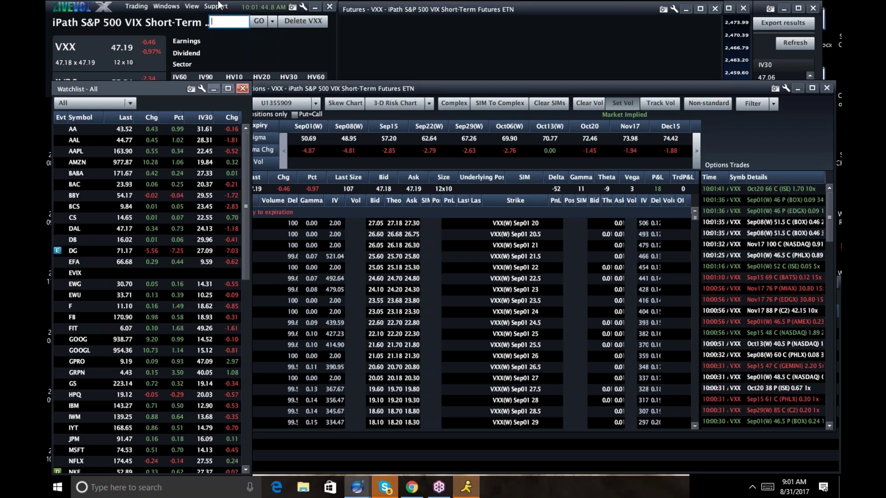
{"action": "left_click", "coordinate": [220, 24]}
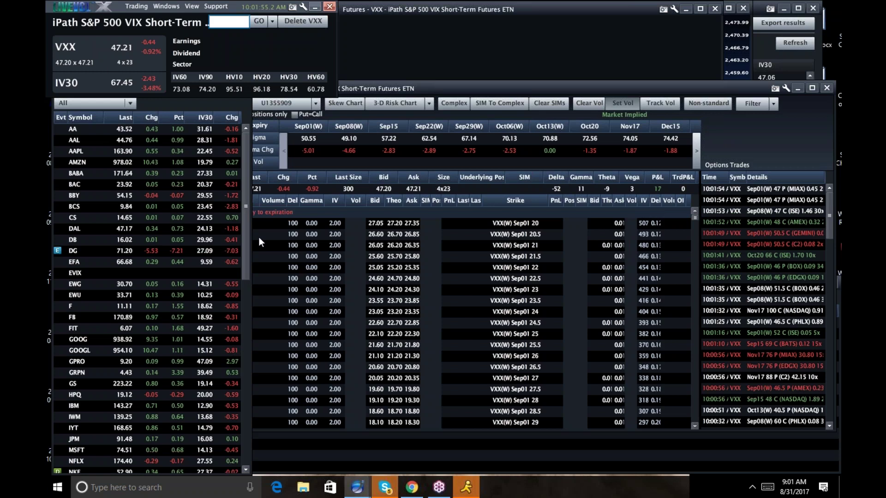
{"action": "left_click", "coordinate": [246, 225]}
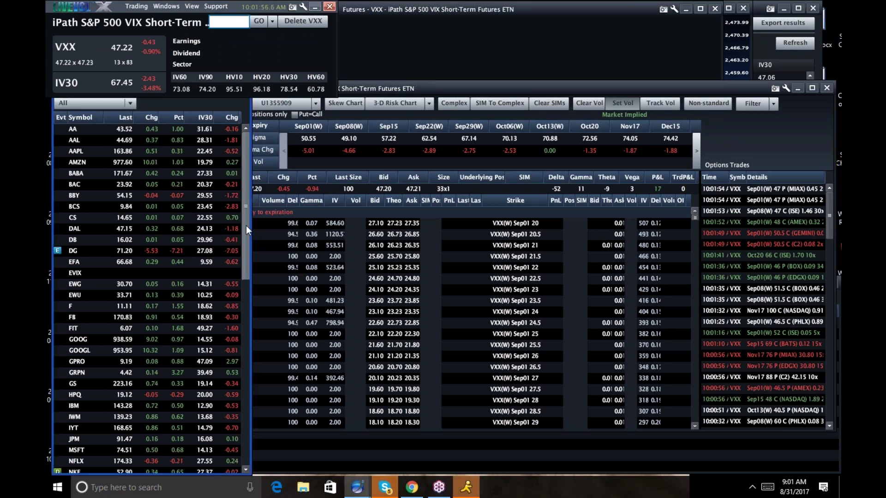
{"action": "left_click_drag", "start_coordinate": [246, 226], "coordinate": [234, 459]}
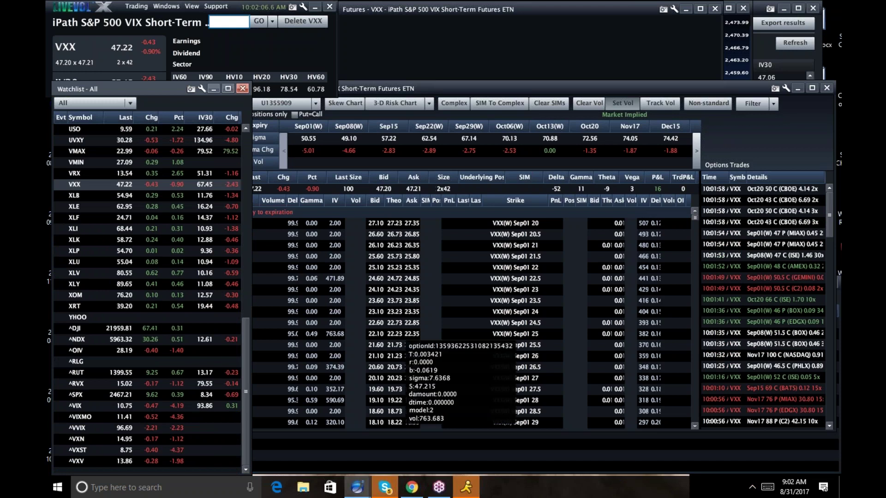
{"action": "left_click", "coordinate": [246, 149]}
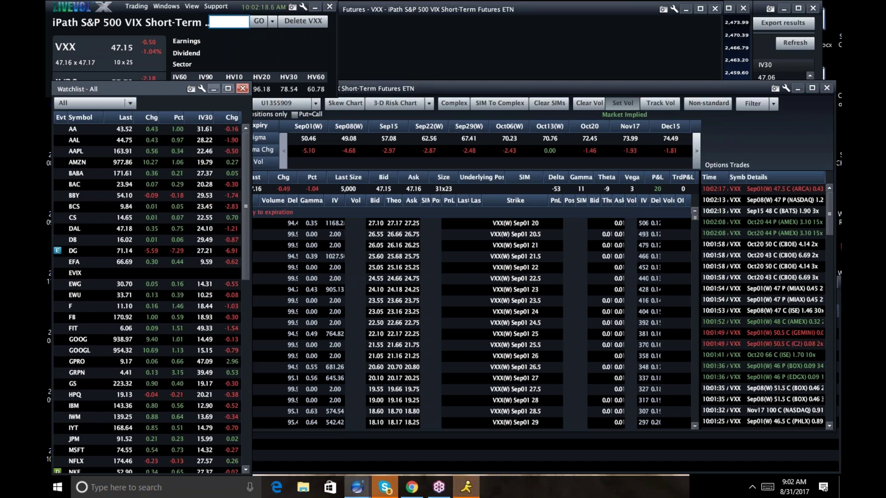
Widen the watchlist window slightly and load the option chain for the symbol TLT
{"action": "left_click_drag", "start_coordinate": [248, 226], "coordinate": [283, 254]}
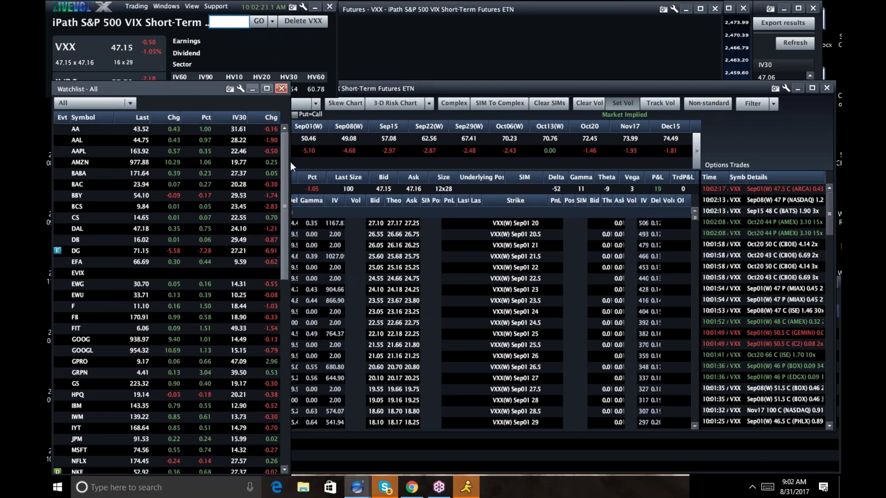
{"action": "left_click", "coordinate": [222, 21]}
{"action": "type", "text": "tlt"}
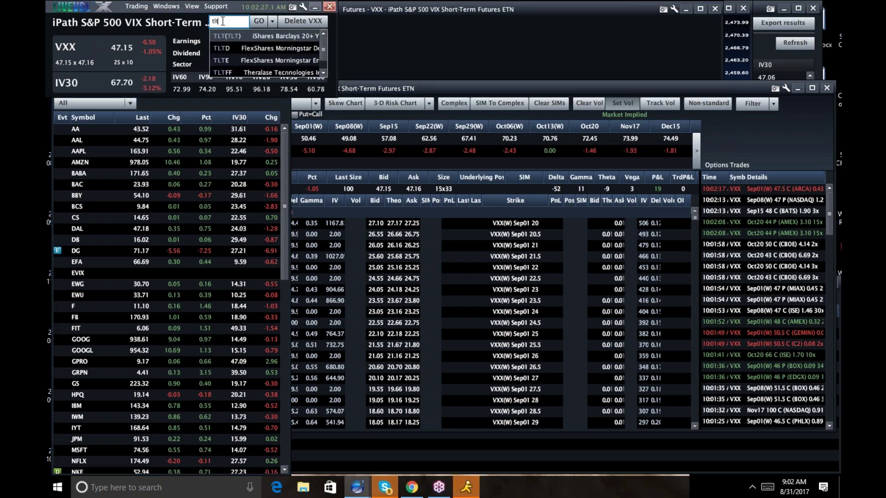
{"action": "key", "text": "Return"}
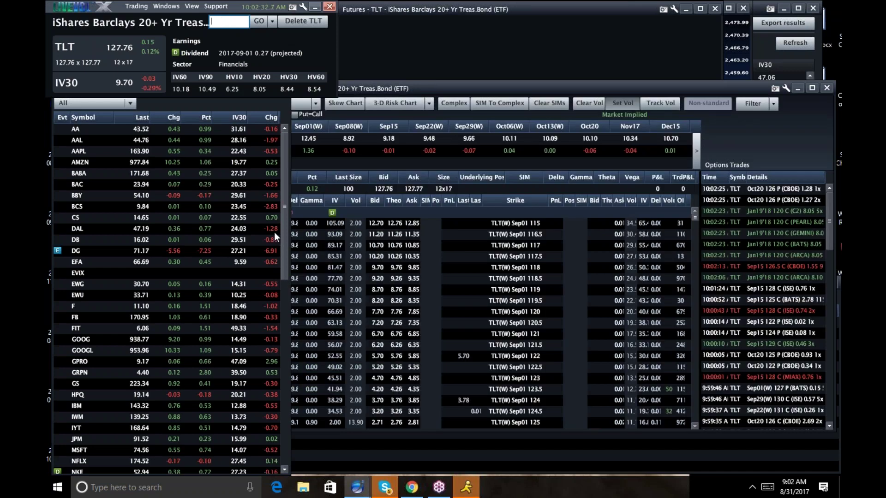
Check the watchlist stocks and look up the symbol DG to view its earnings and volatility data
{"action": "left_click", "coordinate": [281, 221]}
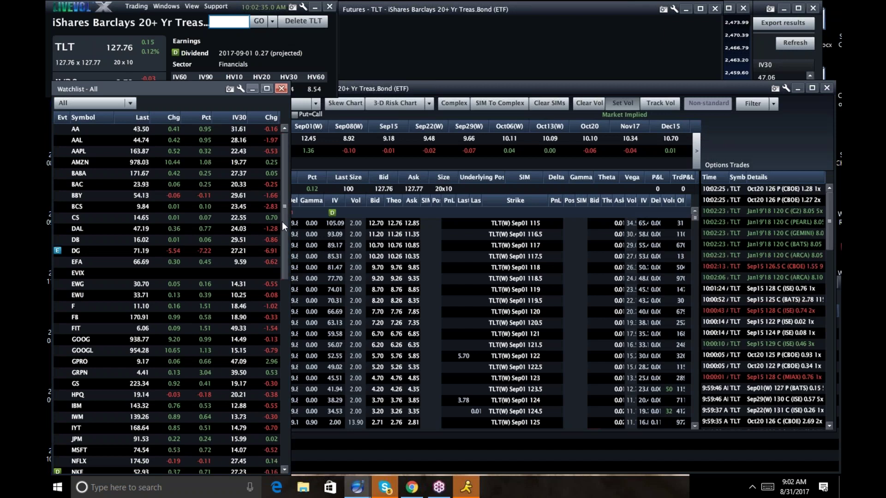
{"action": "left_click_drag", "start_coordinate": [281, 223], "coordinate": [304, 189]}
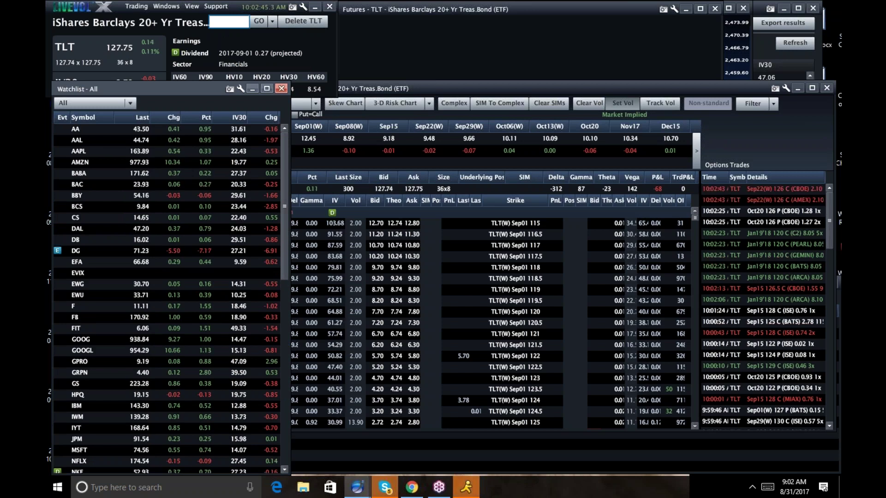
{"action": "left_click", "coordinate": [223, 21]}
{"action": "type", "text": "dg"}
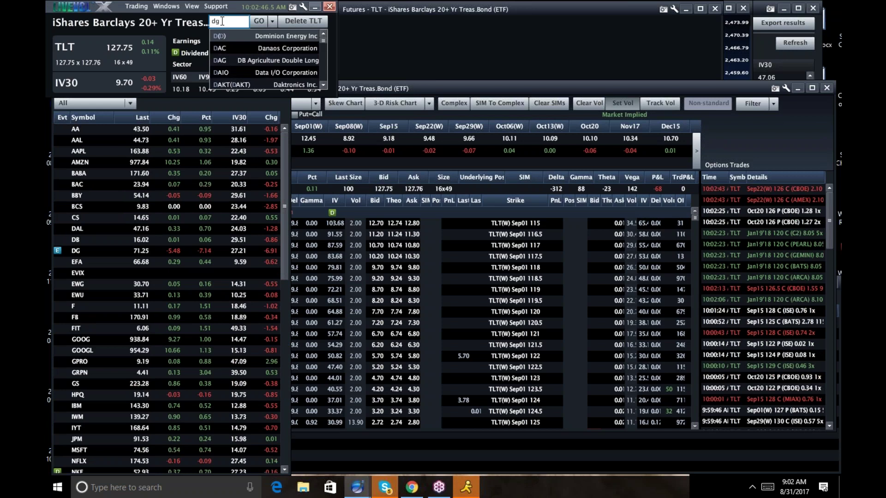
{"action": "key", "text": "Return"}
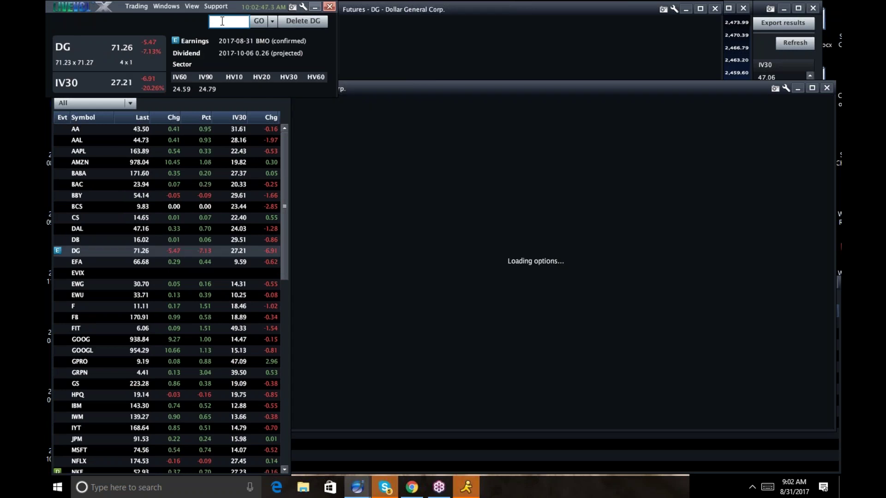
Look up CPB and EWY in turn to view their volatility figures and option chains
{"action": "type", "text": "cpb"}
{"action": "key", "text": "Return"}
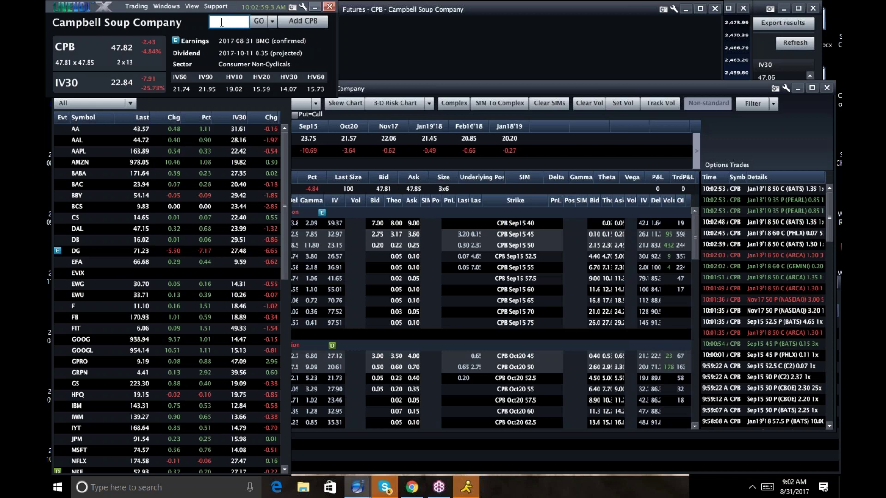
{"action": "type", "text": "EWY"}
{"action": "key", "text": "Return"}
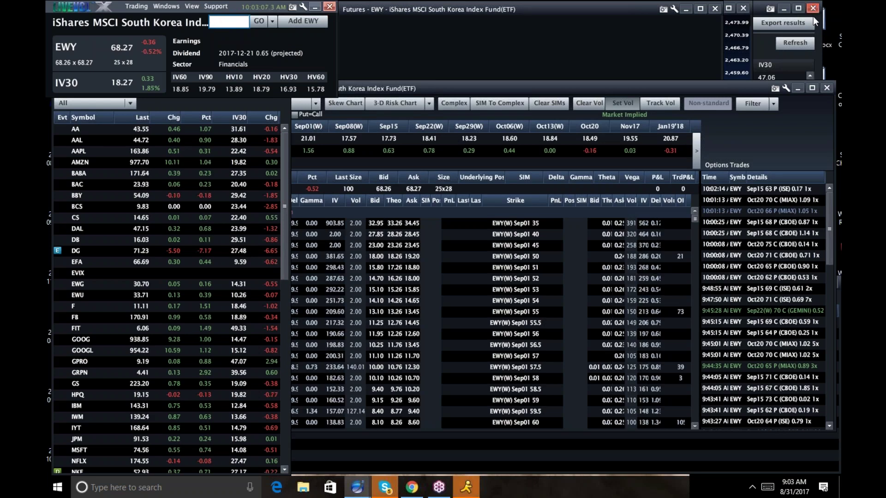
{"action": "left_click", "coordinate": [832, 26]}
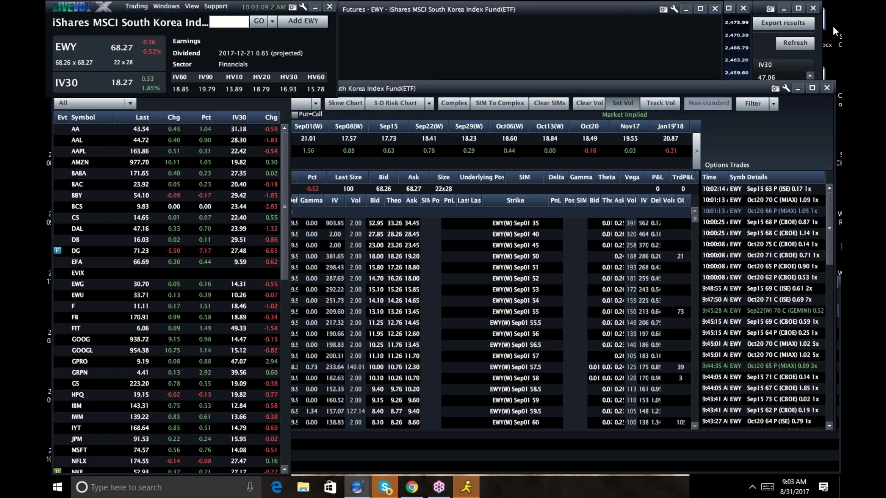